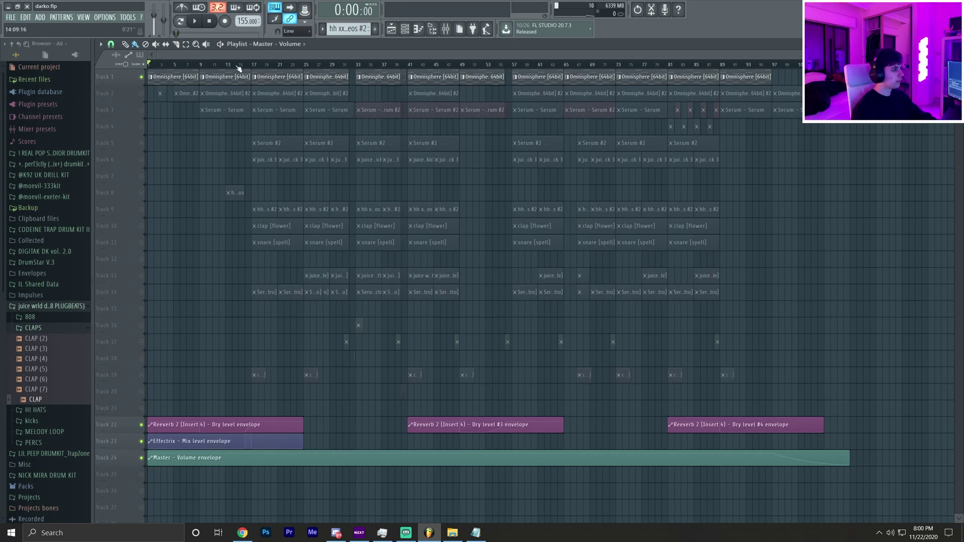
Play back track 1's Omnisphere melody on its own, and inspect the Fruity parametric EQ 2 and Gross Beat settings on mixer Insert 1
{"action": "left_click", "coordinate": [195, 23]}
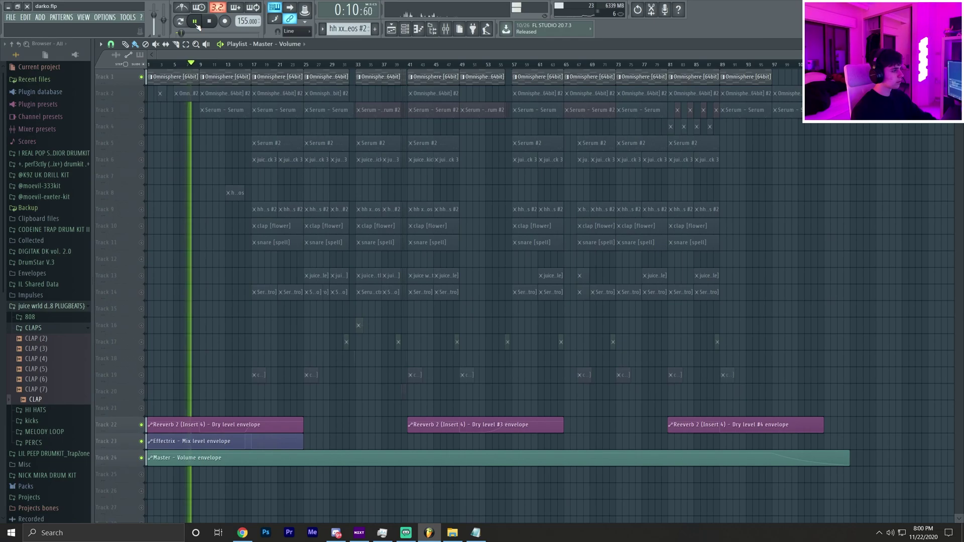
{"action": "left_click", "coordinate": [194, 21]}
{"action": "key", "text": "F9"}
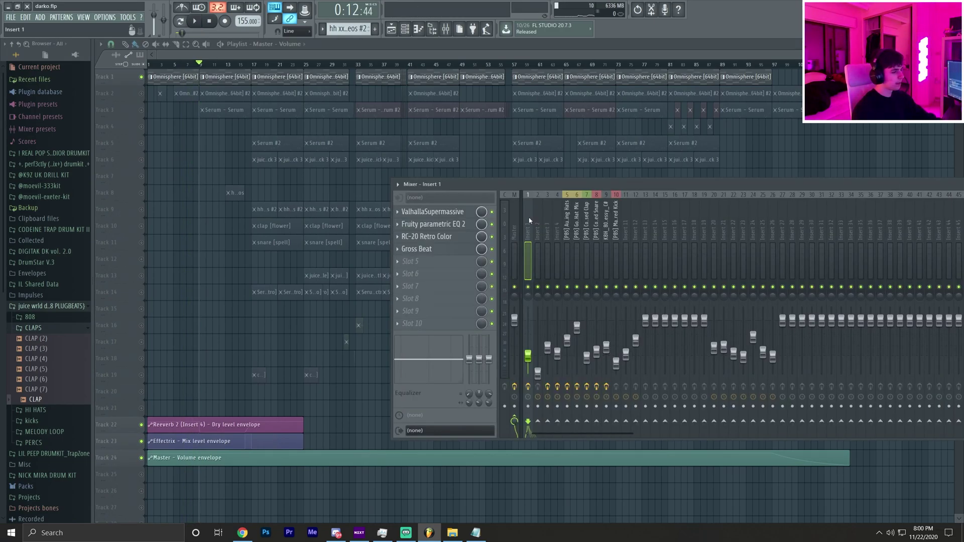
{"action": "left_click", "coordinate": [458, 224]}
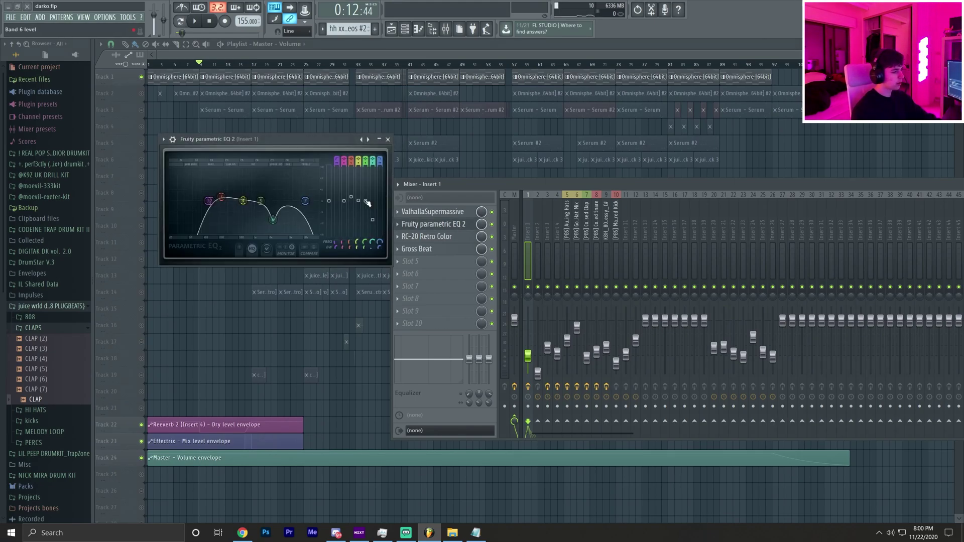
{"action": "left_click", "coordinate": [388, 140]}
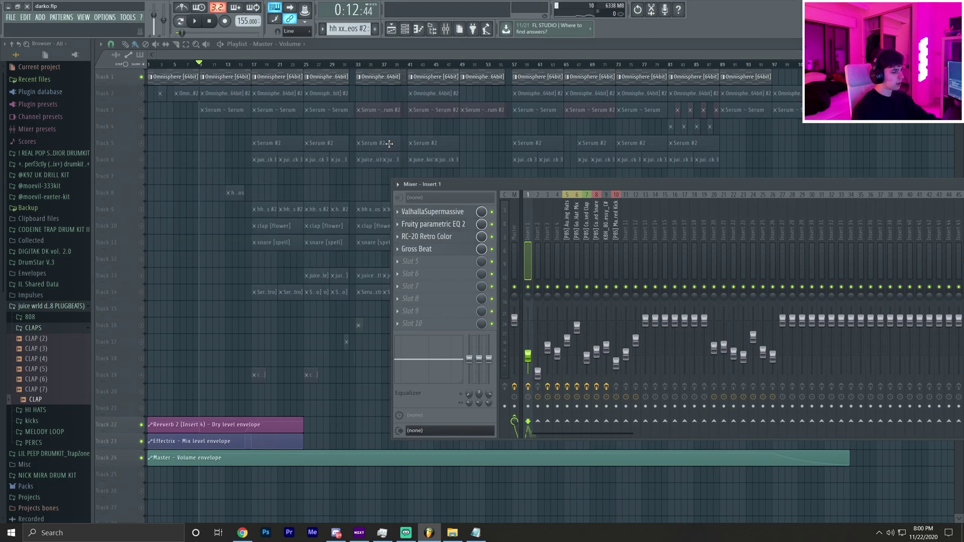
{"action": "left_click", "coordinate": [432, 249]}
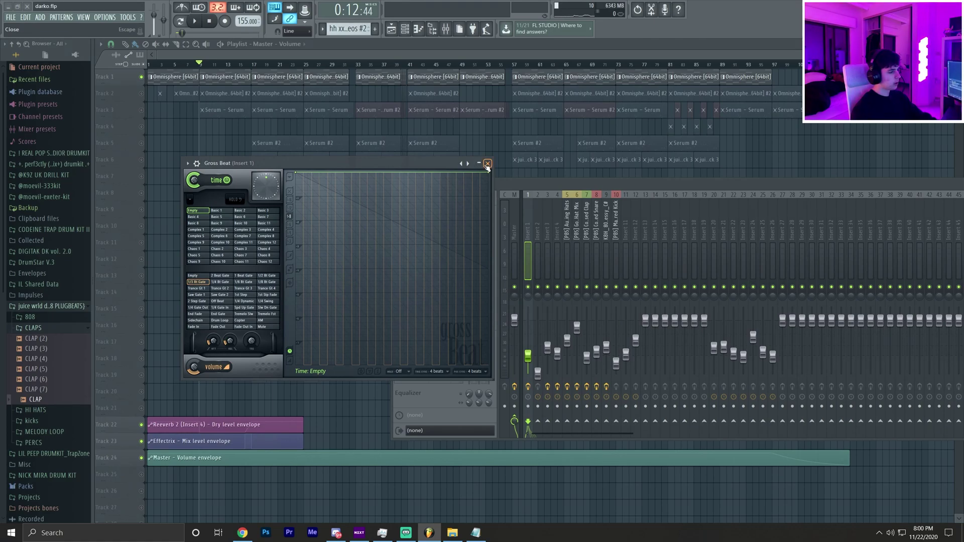
{"action": "key", "text": "F9"}
Play back the Omnisphere part on track 2 on its own, continuing from bar 17
{"action": "key", "text": "space"}
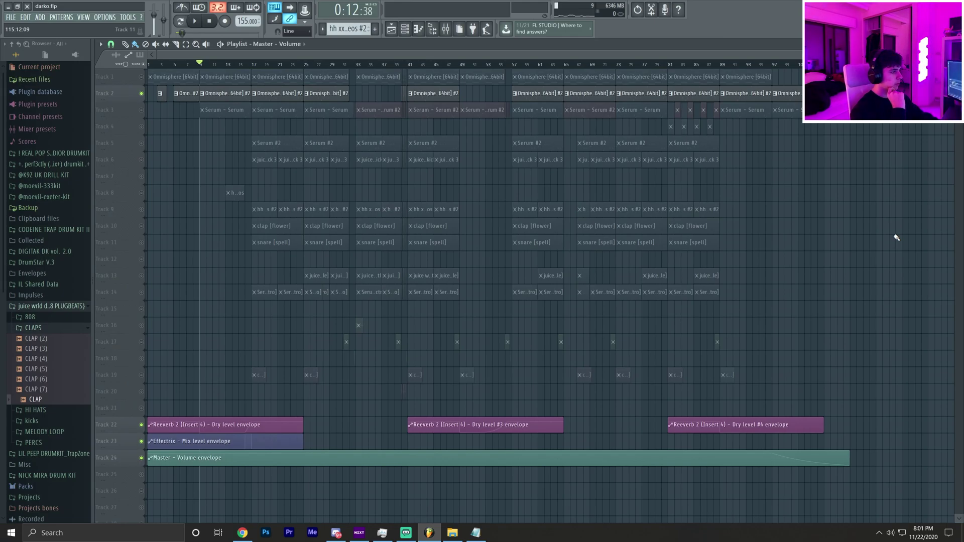
{"action": "key", "text": "space"}
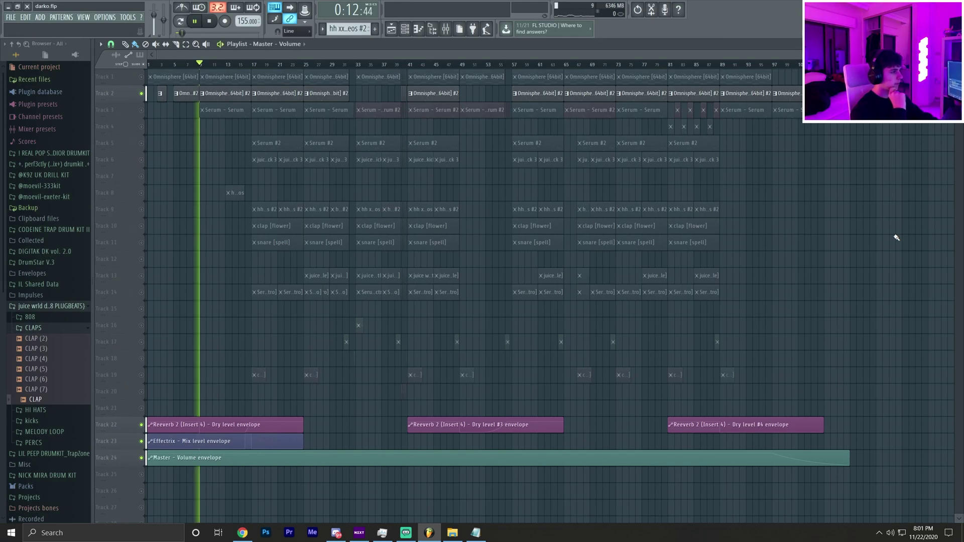
{"action": "left_click", "coordinate": [255, 63]}
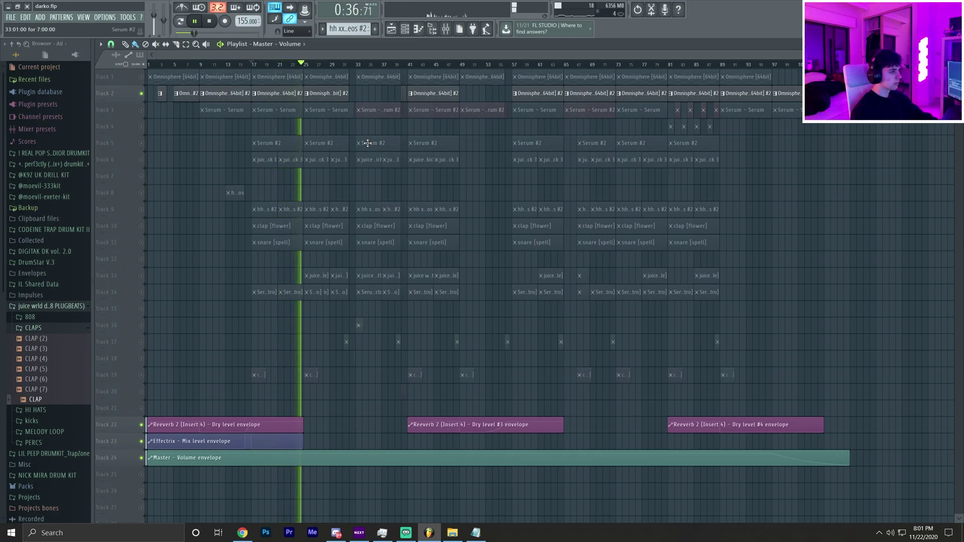
{"action": "key", "text": "space"}
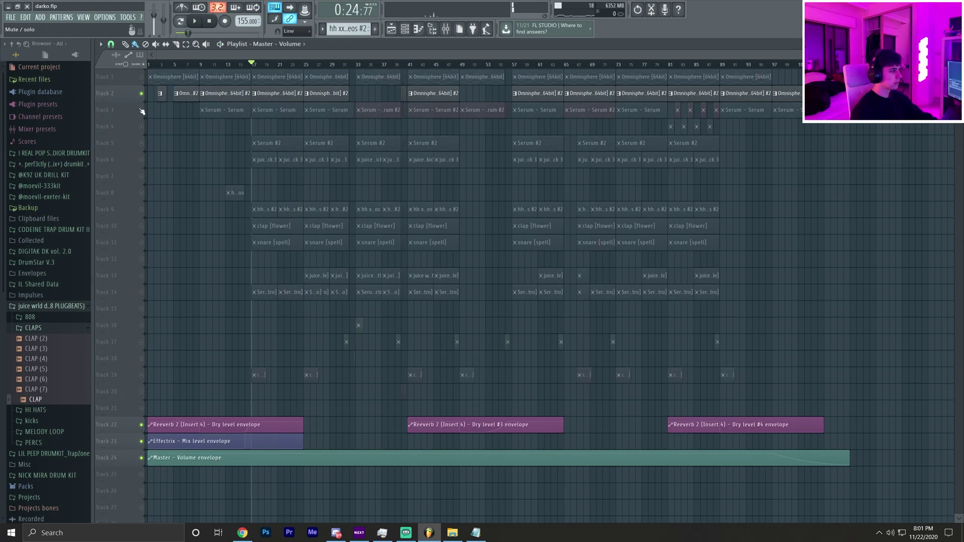
Play back track 3's Serum melody on its own, including the section from bar 65, and inspect the effects on mixer Insert 4
{"action": "left_click", "coordinate": [141, 94]}
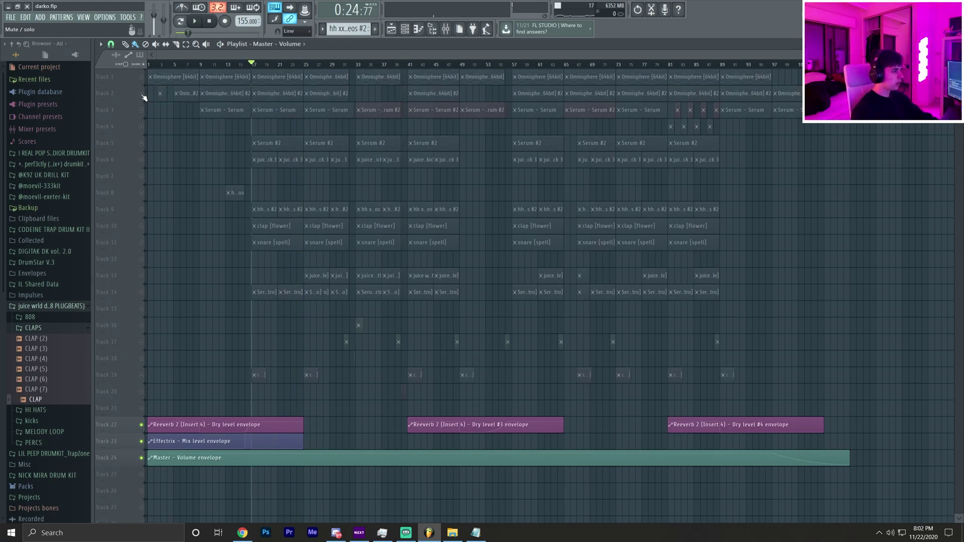
{"action": "left_click", "coordinate": [141, 110]}
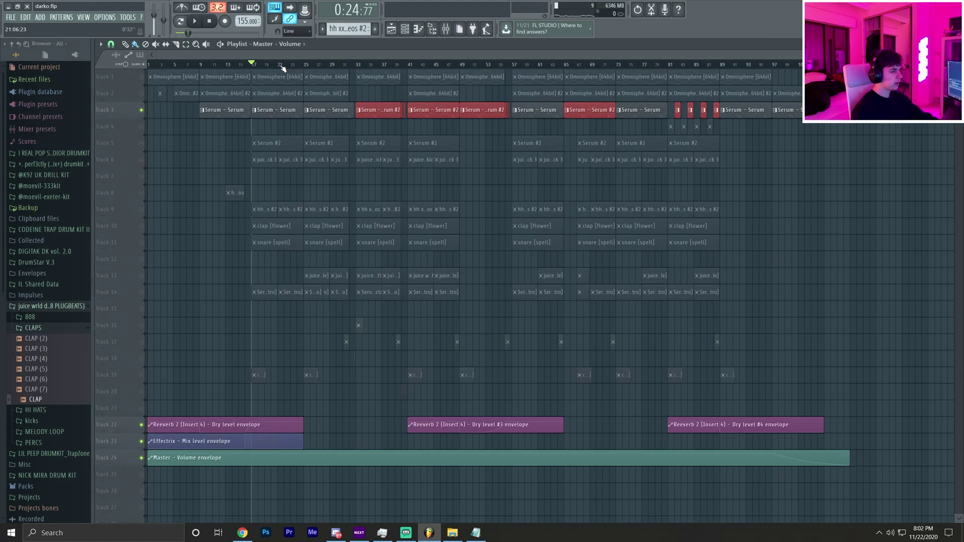
{"action": "key", "text": "space"}
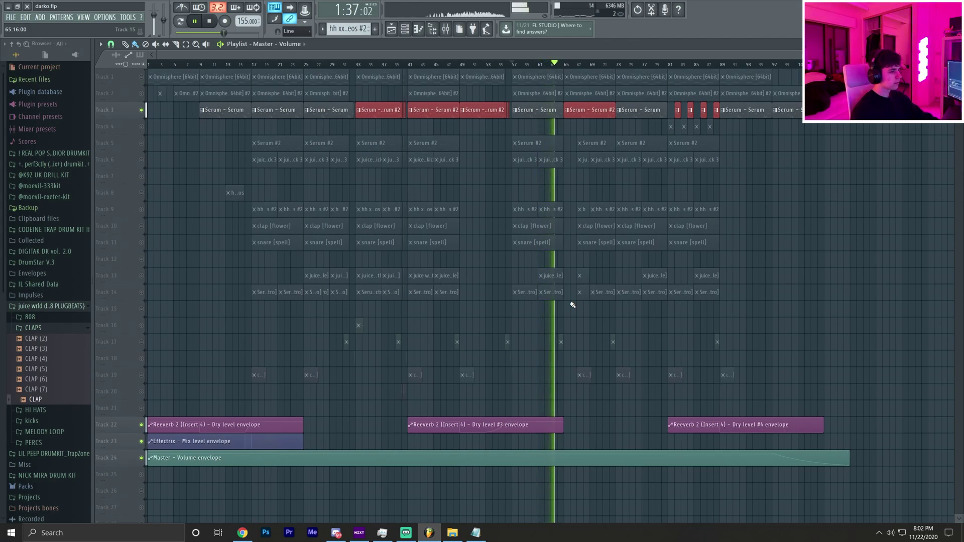
{"action": "key", "text": "space"}
{"action": "key", "text": "space"}
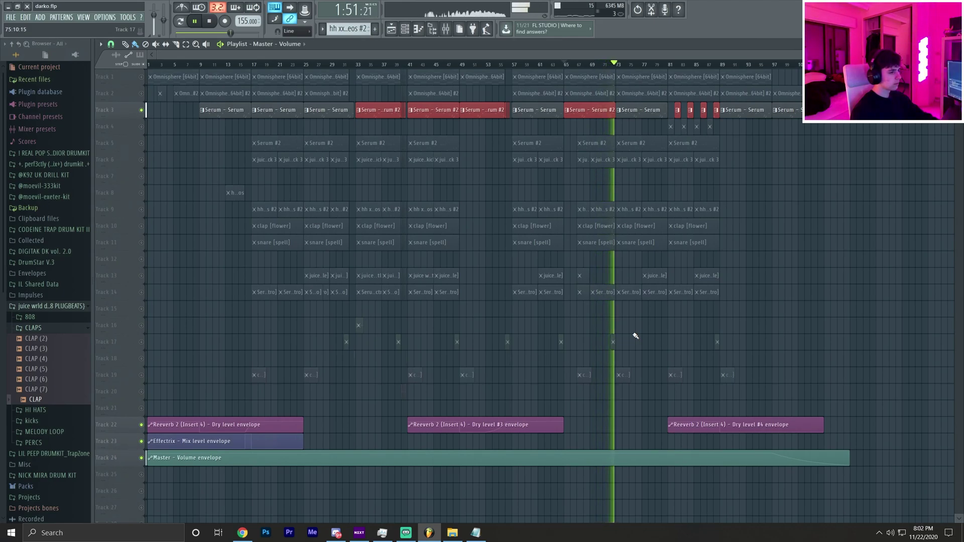
{"action": "key", "text": "space"}
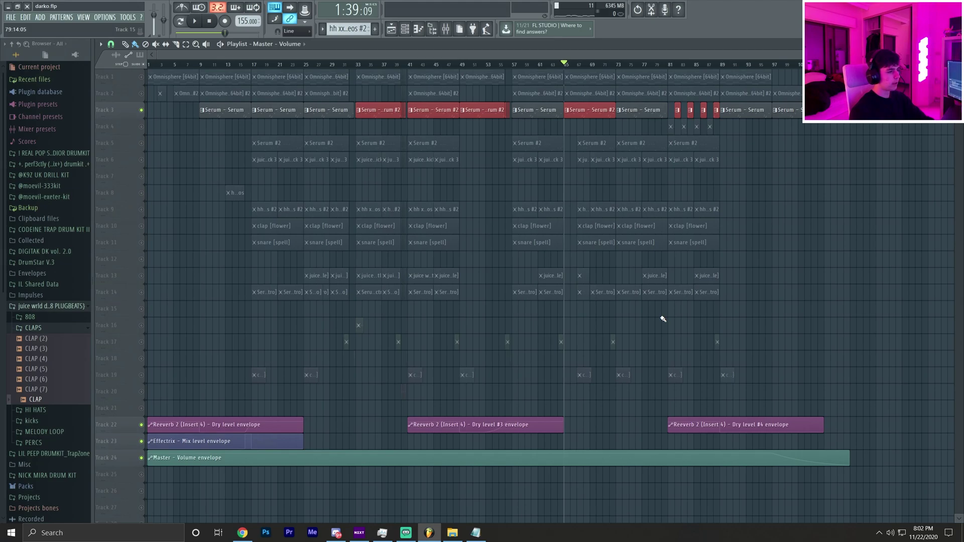
{"action": "key", "text": "F9"}
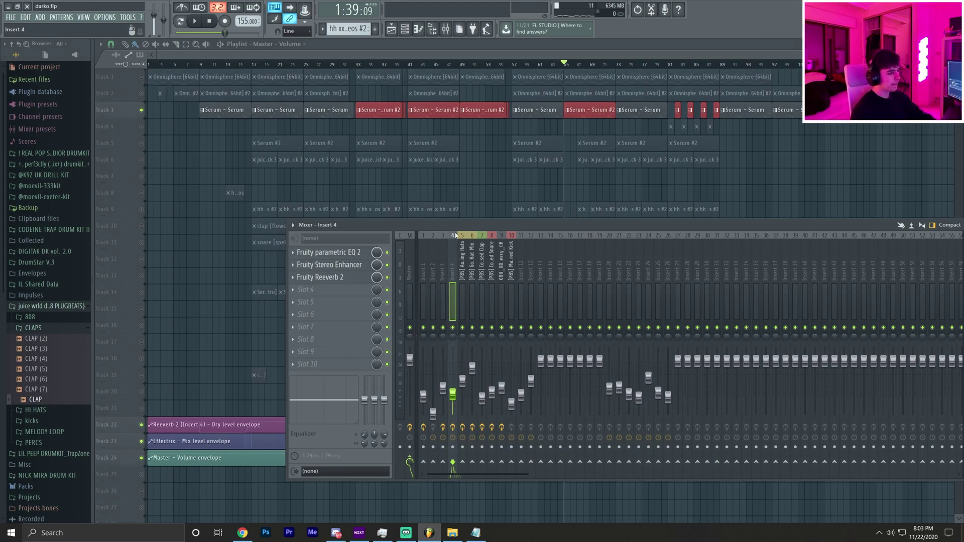
{"action": "key", "text": "F9"}
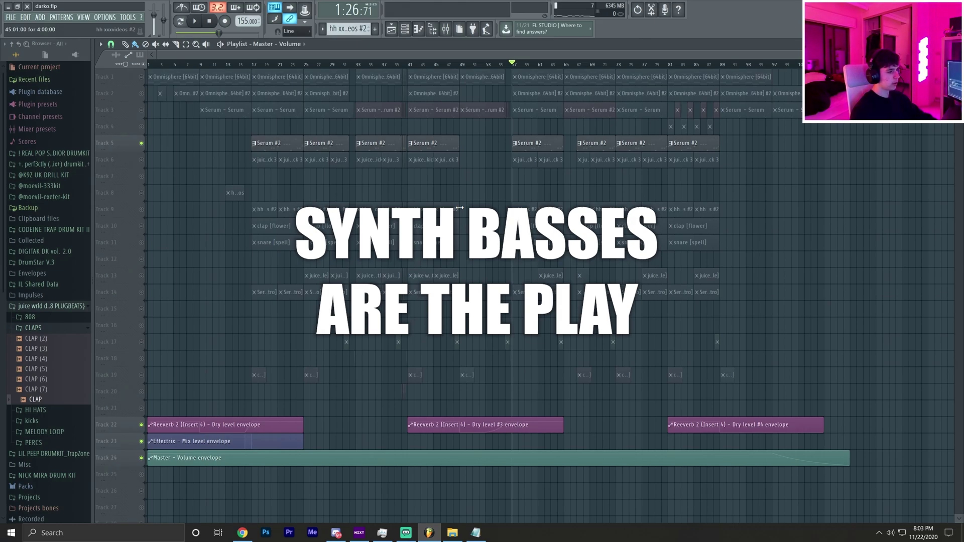
Play back track 5's Serum #2 bass alone from bar 57, and the drums on tracks 6, 9–11, 13 and 14 from bar 61
{"action": "key", "text": "space"}
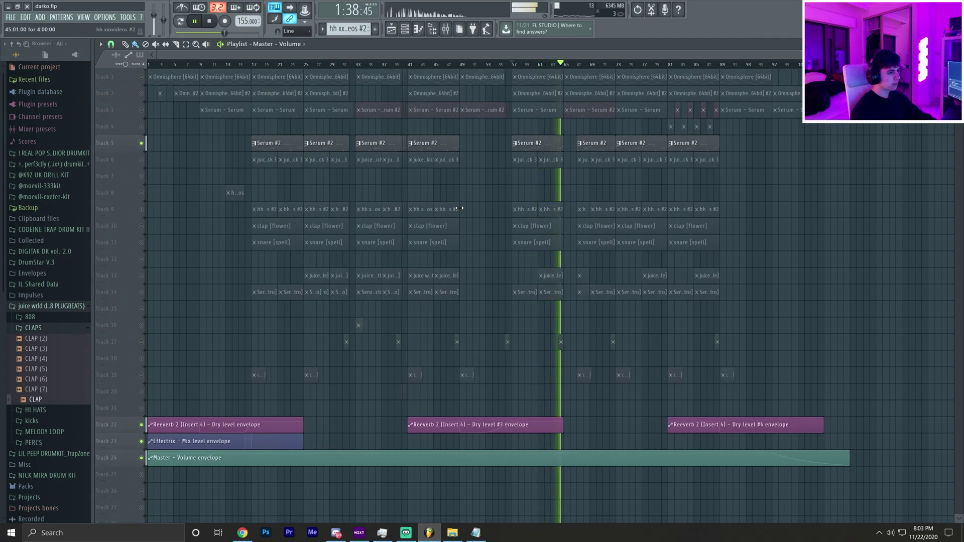
{"action": "key", "text": "space"}
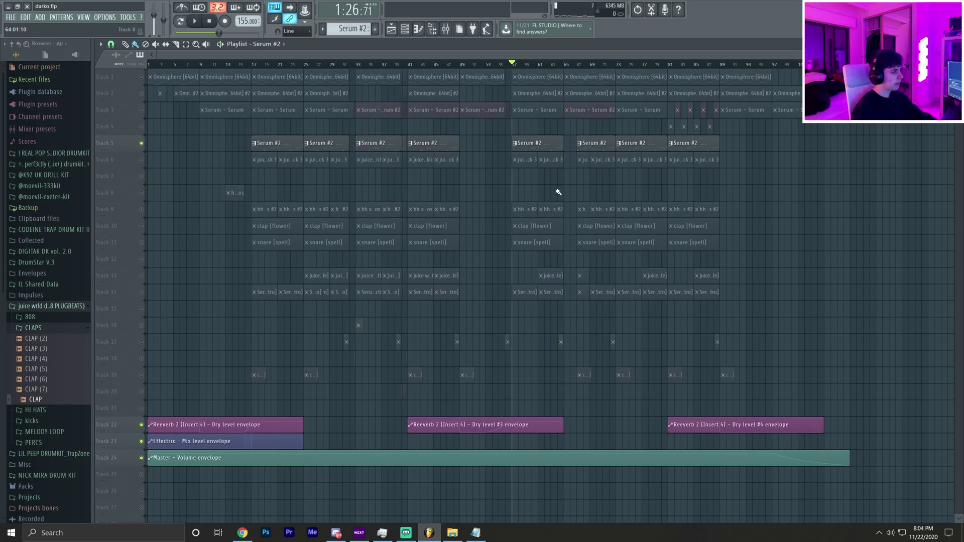
{"action": "left_click_drag", "start_coordinate": [547, 65], "coordinate": [538, 65]}
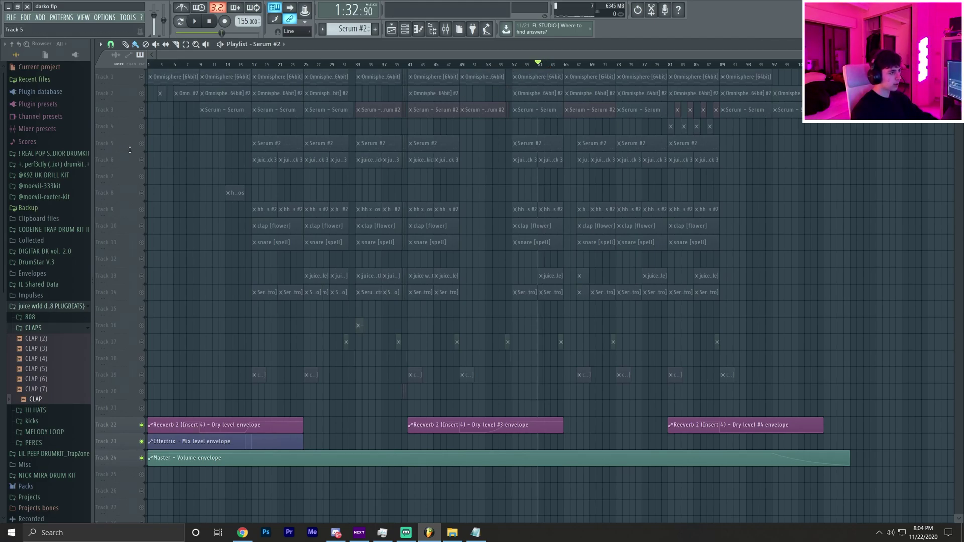
{"action": "key", "text": "space"}
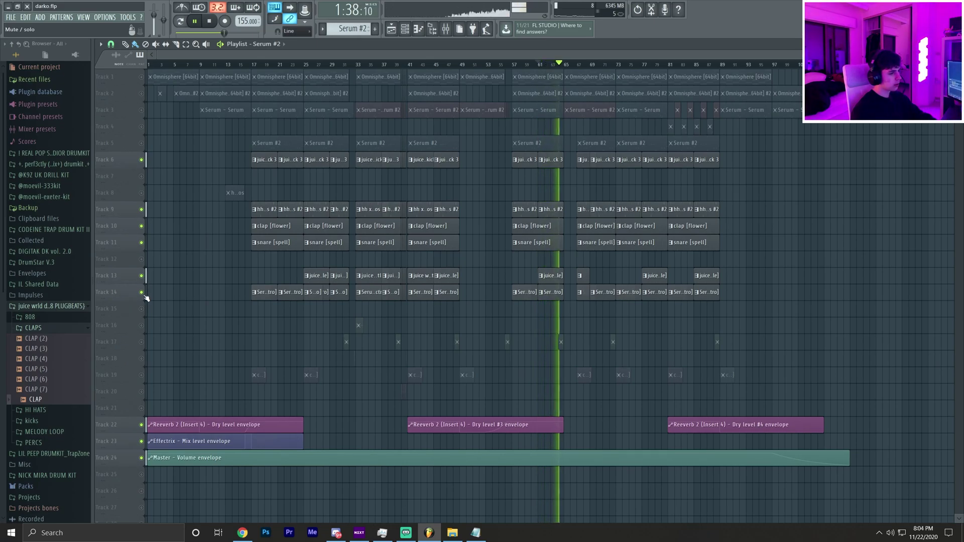
{"action": "key", "text": "space"}
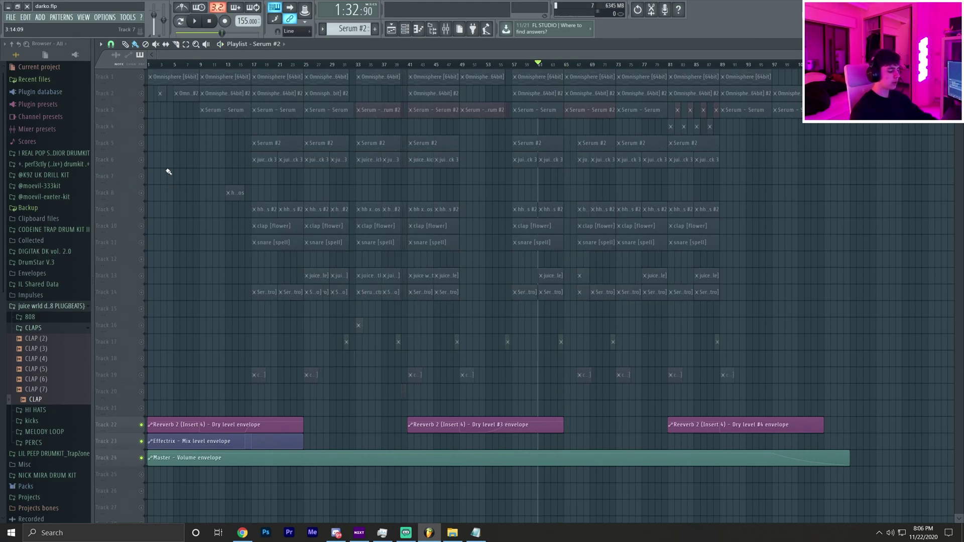
Preview the fx [reborn], crash [prada], fx [cable salad] and Perc - Lit Perc samples in the channel rack
{"action": "key", "text": "F9"}
{"action": "key", "text": "F6"}
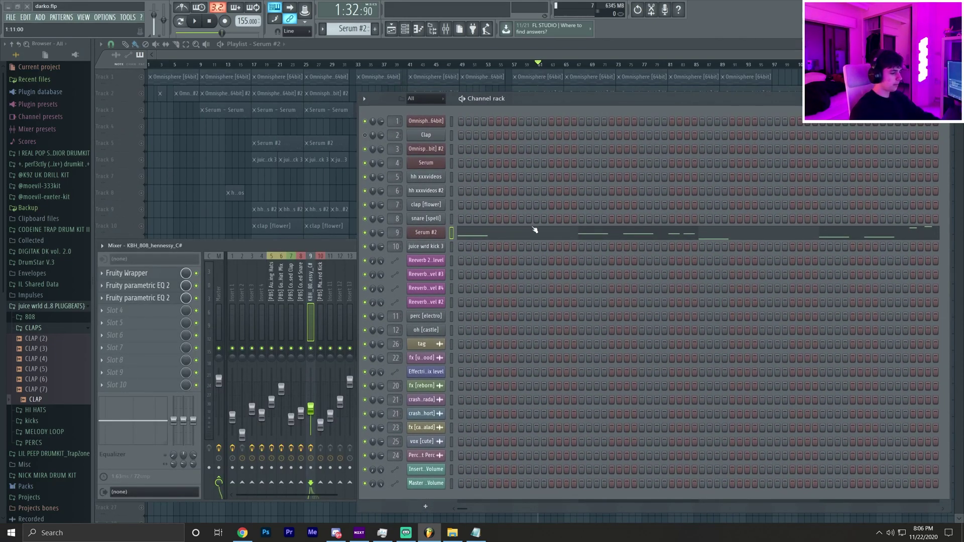
{"action": "left_click", "coordinate": [429, 386]}
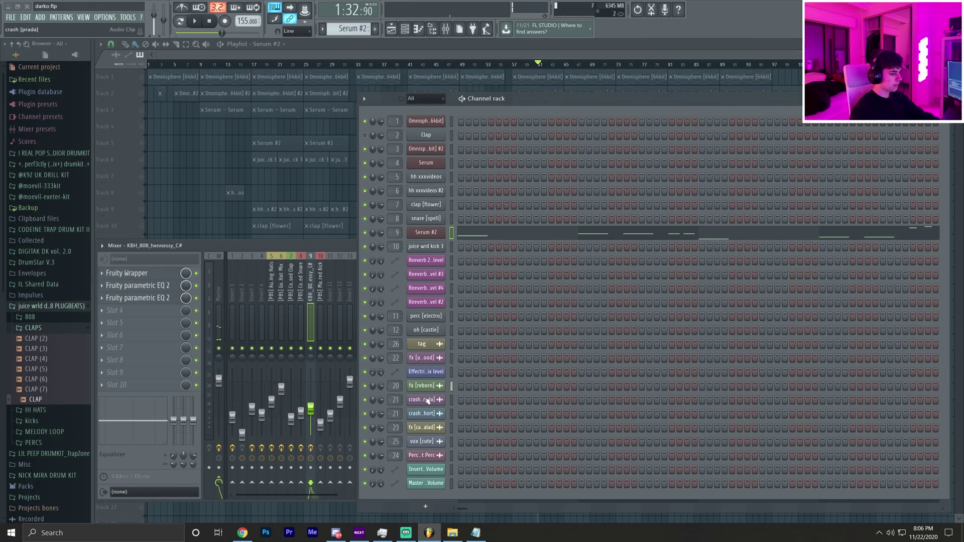
{"action": "left_click", "coordinate": [426, 430]}
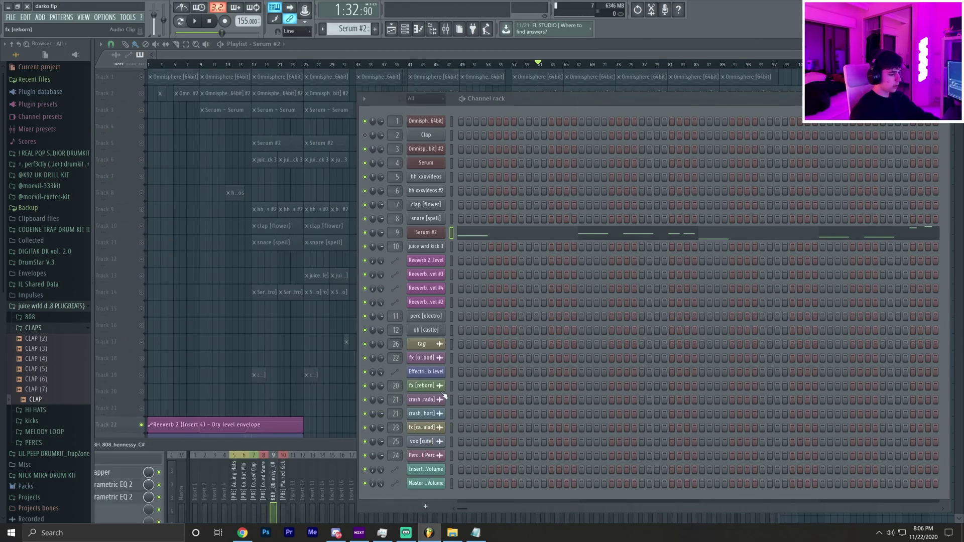
{"action": "left_click", "coordinate": [422, 405]}
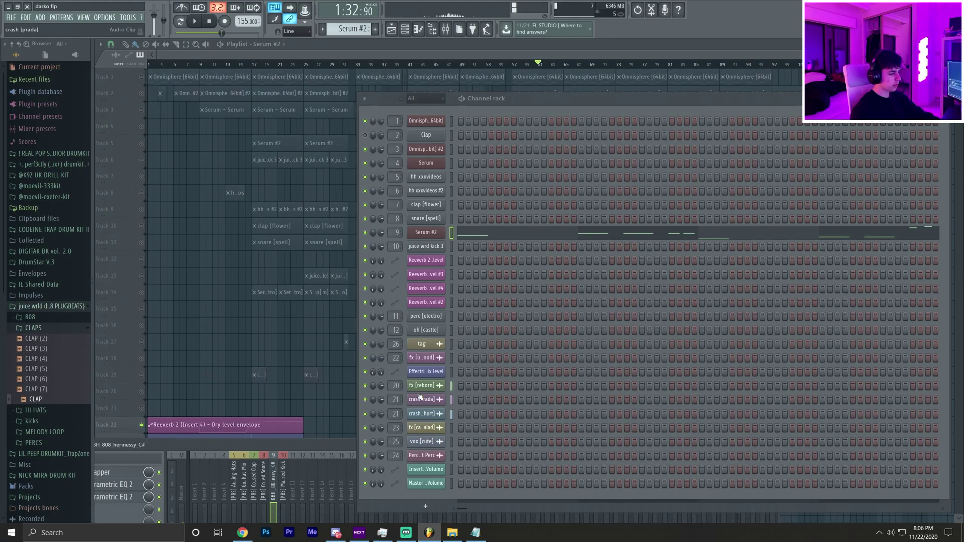
{"action": "left_click_drag", "start_coordinate": [552, 105], "coordinate": [628, 69]}
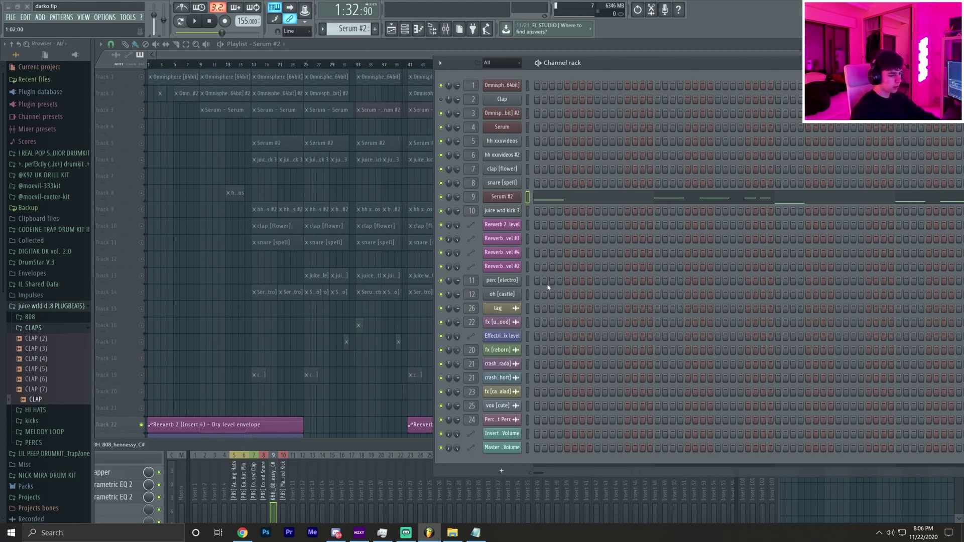
{"action": "left_click", "coordinate": [504, 393]}
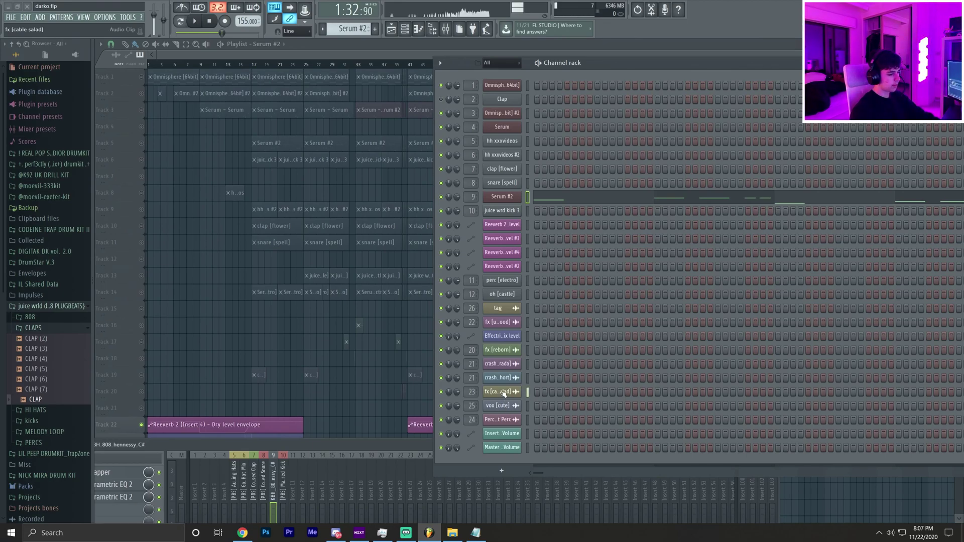
{"action": "left_click", "coordinate": [507, 420]}
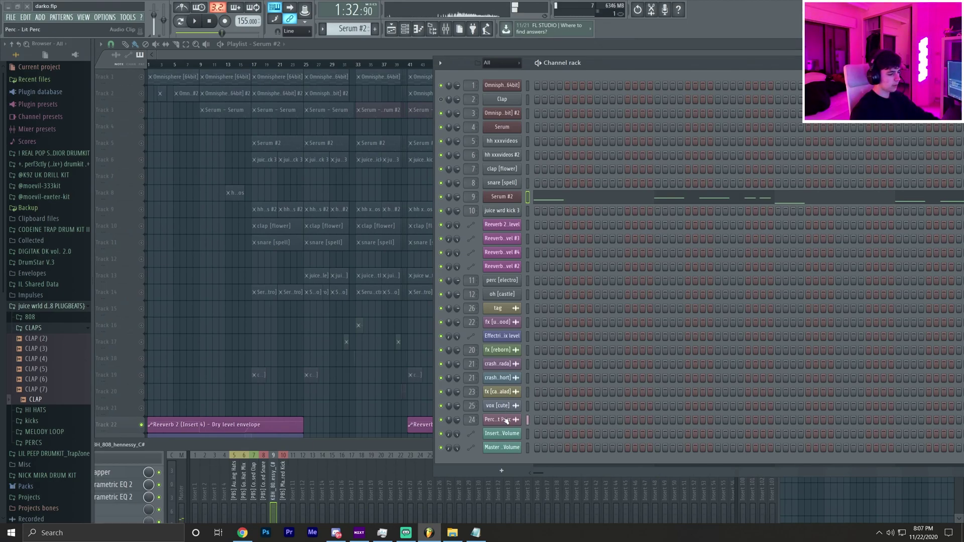
Unmute all playlist tracks and play back the full arrangement from about bar 40
{"action": "left_click", "coordinate": [143, 411]}
{"action": "left_click", "coordinate": [143, 411], "text": "ctrl"}
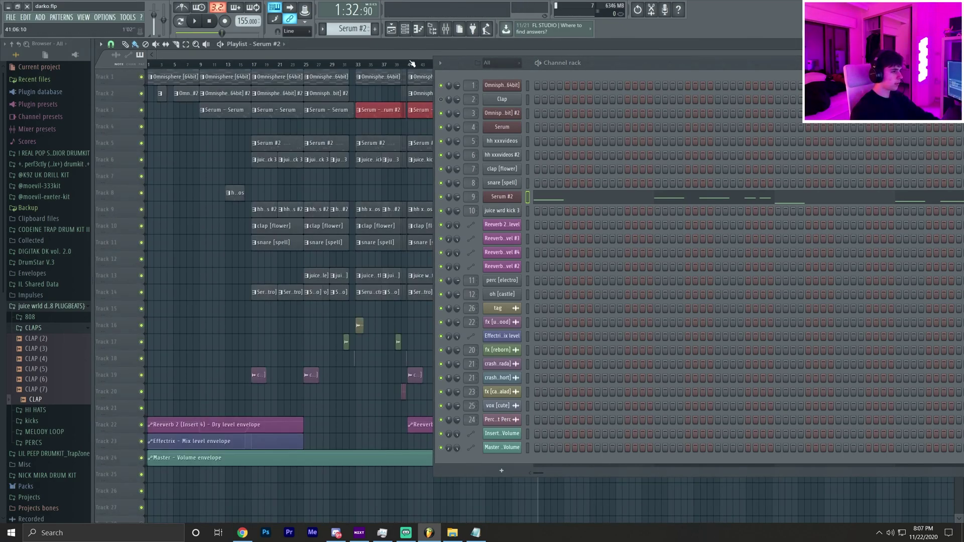
{"action": "left_click", "coordinate": [401, 65]}
{"action": "key", "text": "space"}
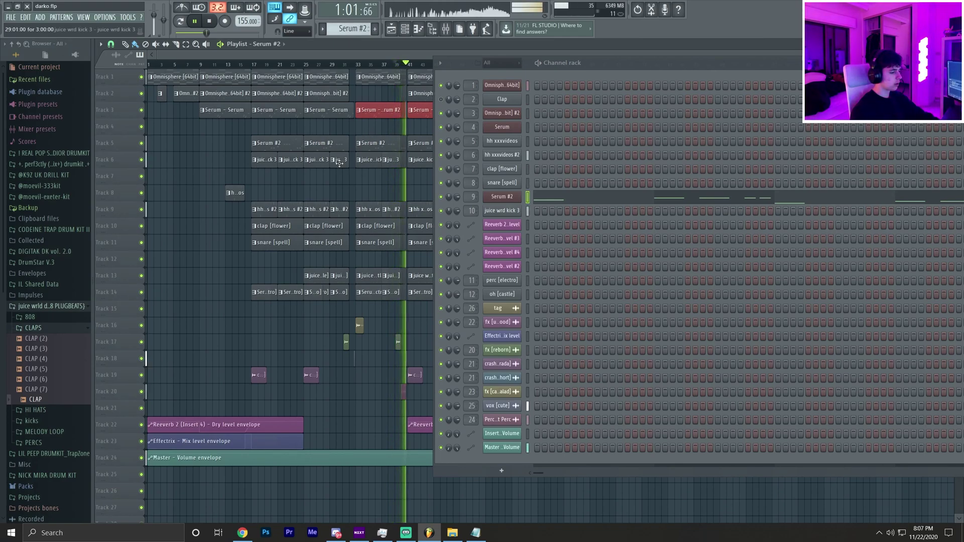
{"action": "key", "text": "space"}
Shift the channel rack clear of the arrangement and play it back from bar 13, moving the playhead on to about bar 64
{"action": "left_click_drag", "start_coordinate": [695, 65], "coordinate": [815, 213]}
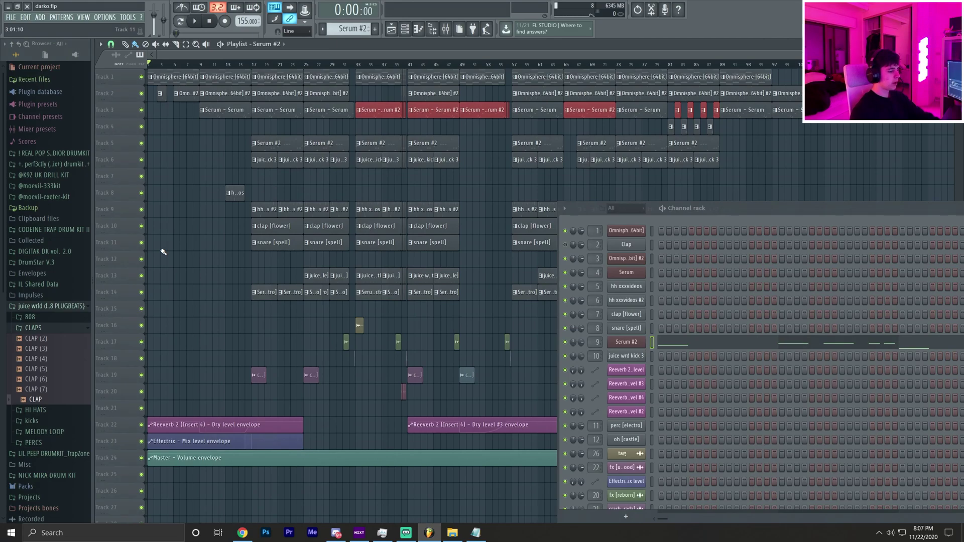
{"action": "left_click_drag", "start_coordinate": [736, 214], "coordinate": [962, 234]}
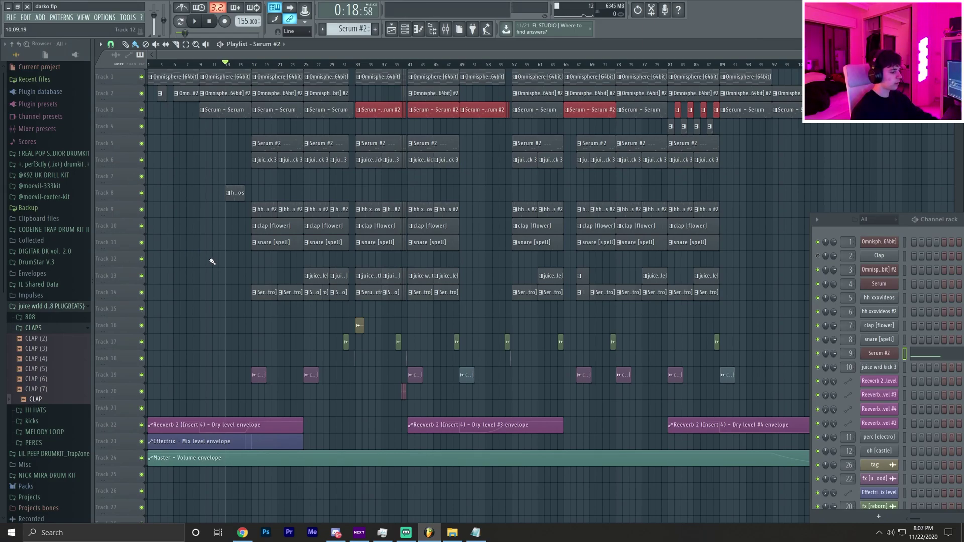
{"action": "key", "text": "space"}
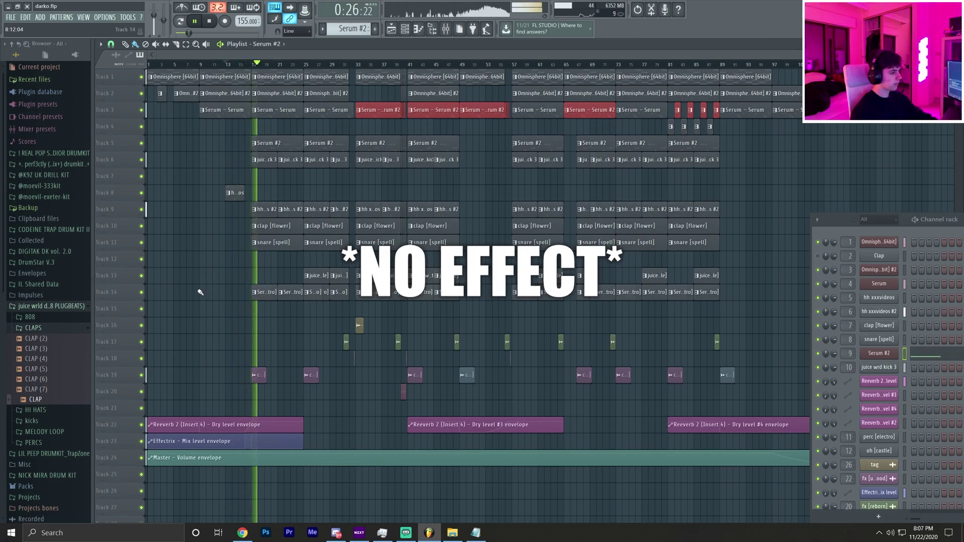
{"action": "key", "text": "space"}
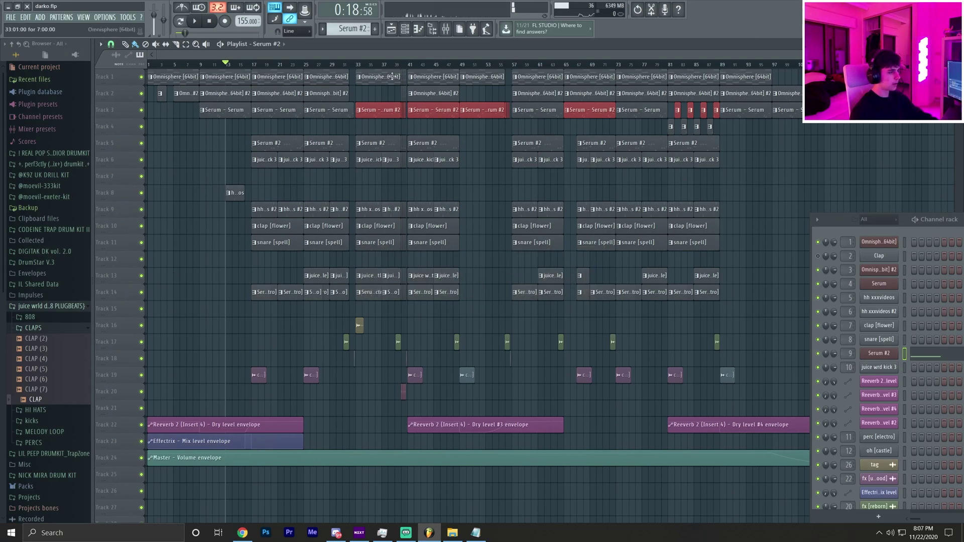
{"action": "left_click_drag", "start_coordinate": [362, 65], "coordinate": [557, 64]}
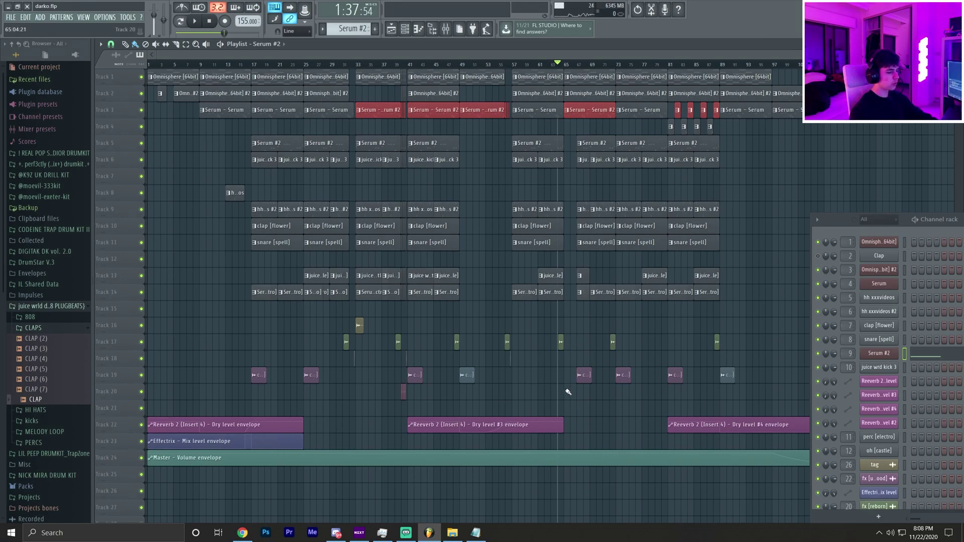
Play back the full arrangement from about bar 64, and its intro from the beginning
{"action": "key", "text": "space"}
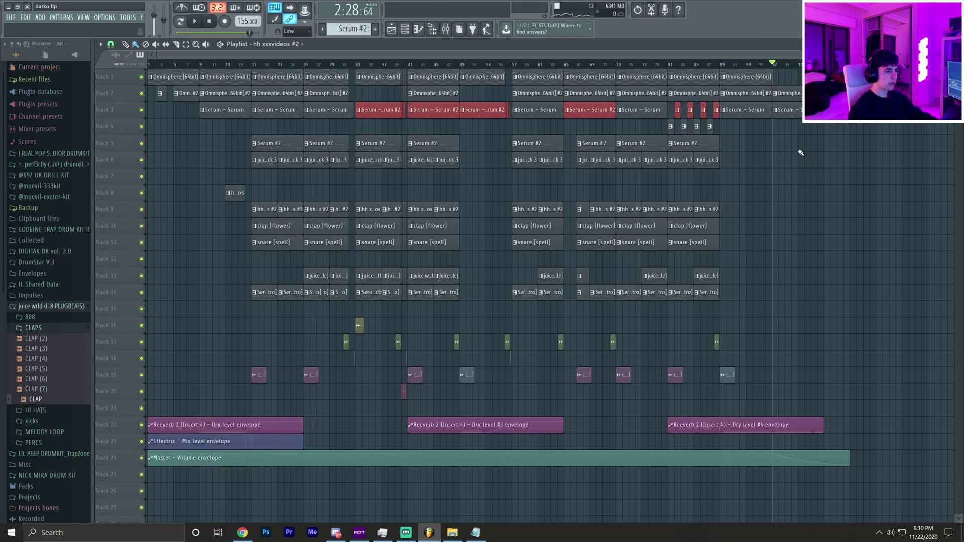
{"action": "key", "text": "space"}
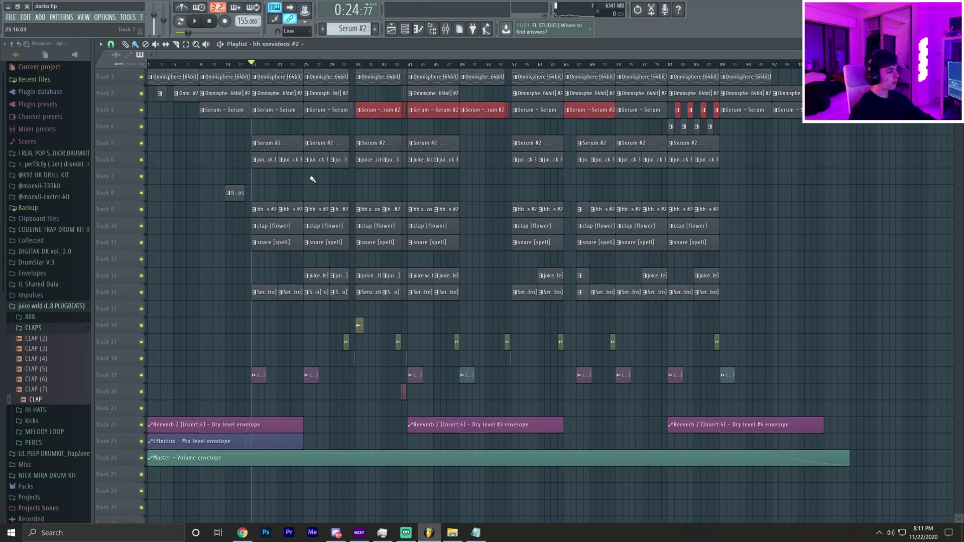
{"action": "left_click_drag", "start_coordinate": [790, 415], "coordinate": [247, 301]}
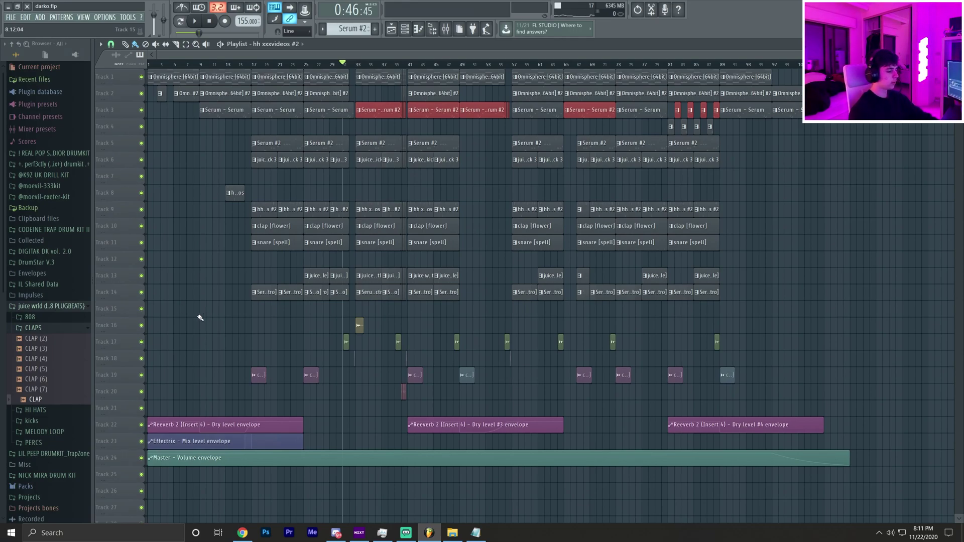
{"action": "key", "text": "space"}
{"action": "key", "text": "space"}
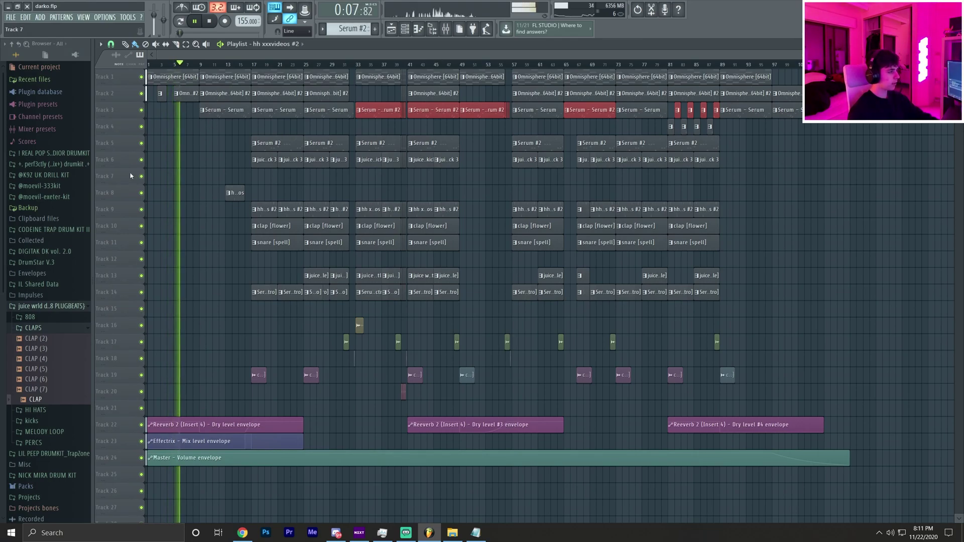
{"action": "key", "text": "space"}
Solo track 3 and play back its Serum melody from bar 49 and from about bar 41
{"action": "left_click", "coordinate": [460, 62]}
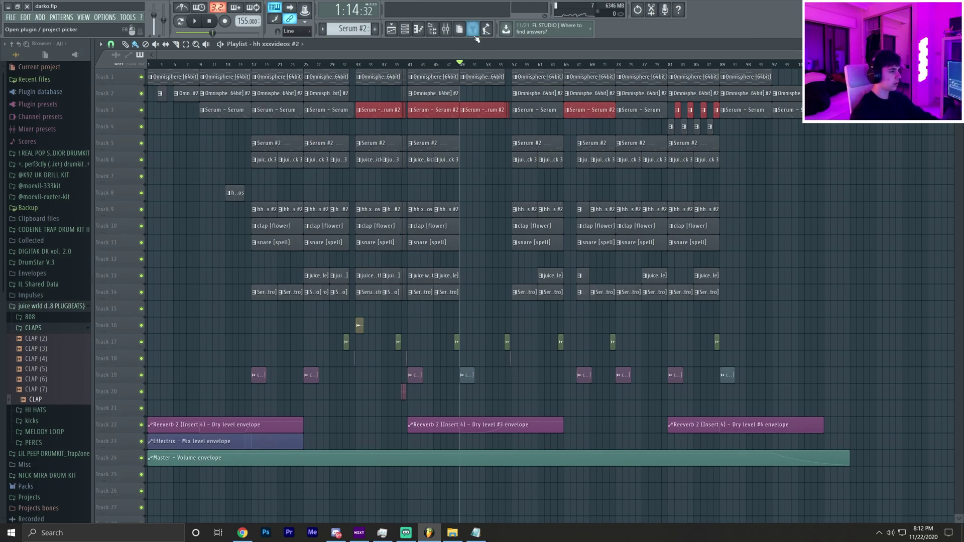
{"action": "left_click", "coordinate": [141, 110], "text": "ctrl"}
{"action": "key", "text": "space"}
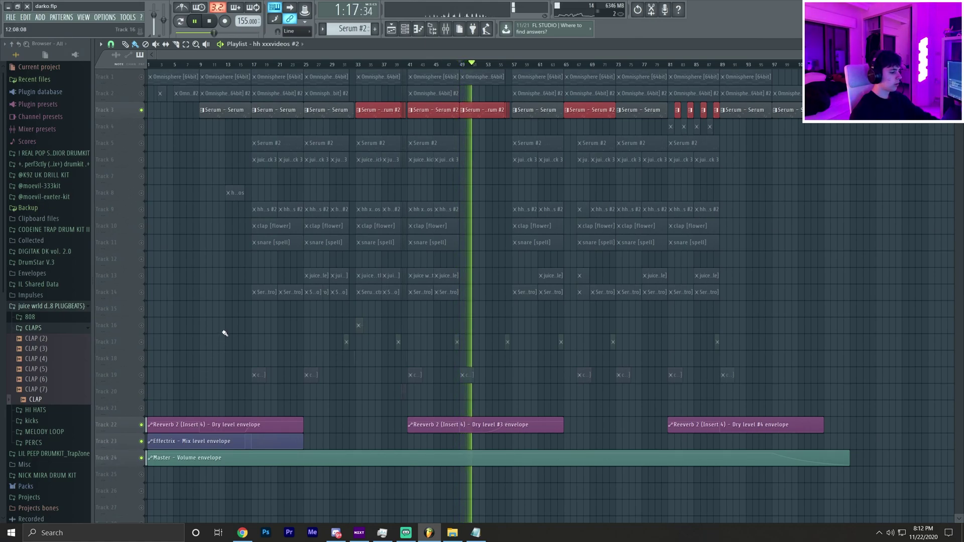
{"action": "key", "text": "space"}
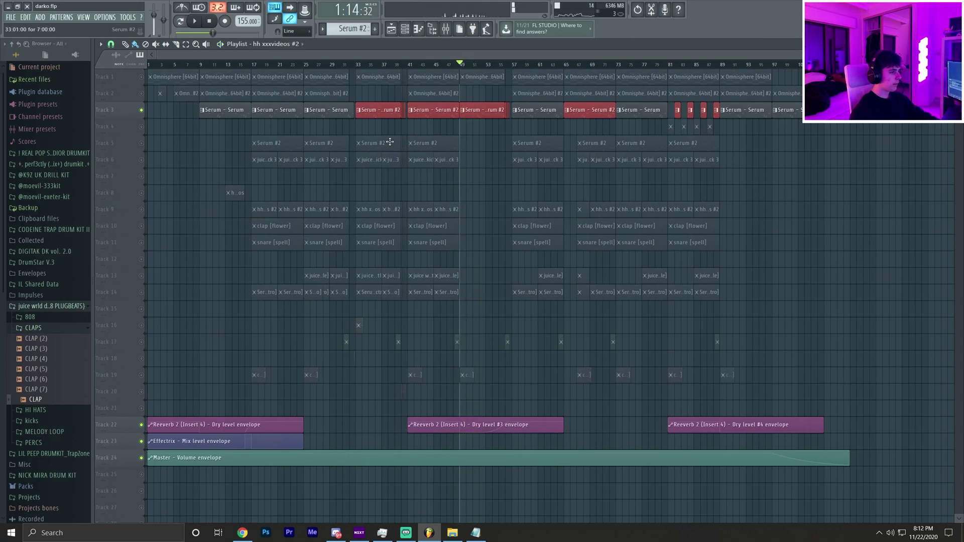
{"action": "left_click", "coordinate": [411, 65]}
{"action": "key", "text": "space"}
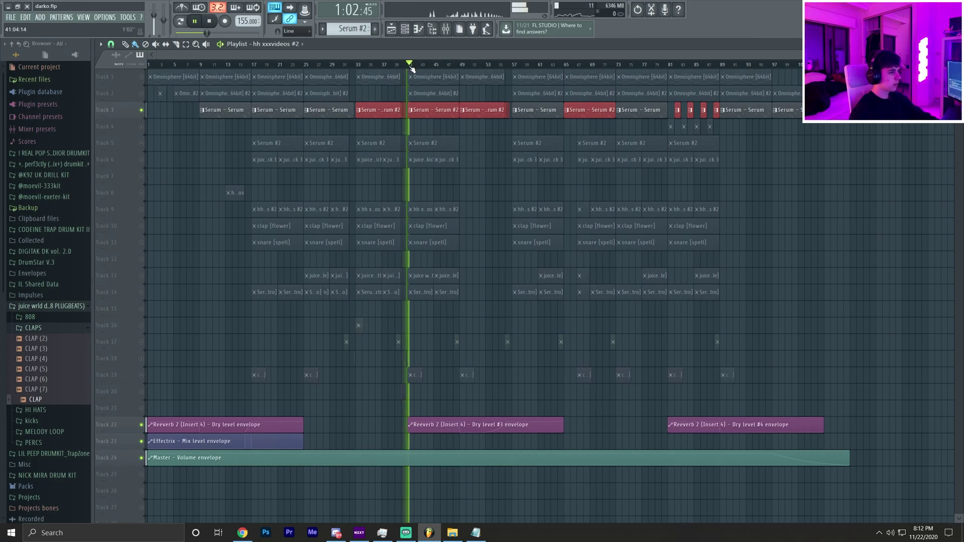
{"action": "key", "text": "space"}
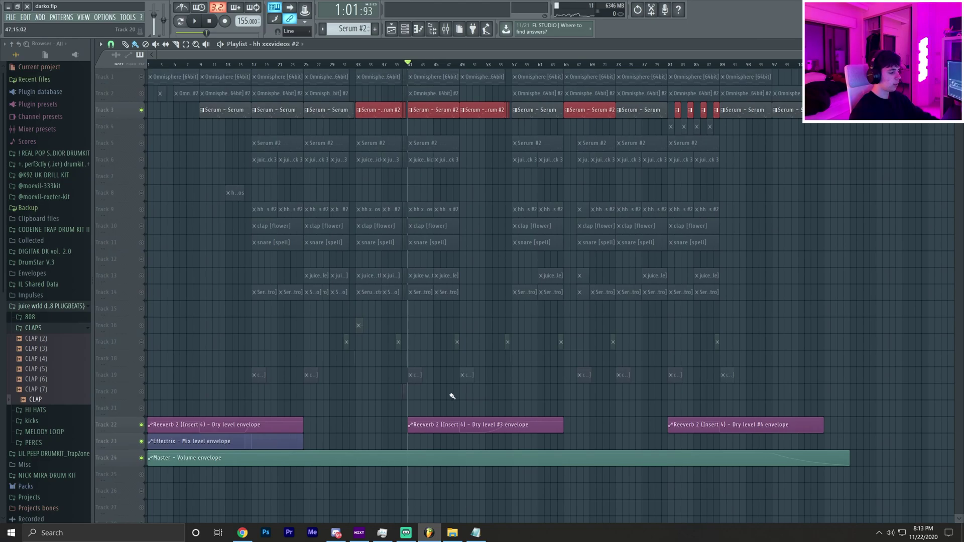
Restore all playlist tracks from solo and select the effect sample clips on tracks 16–20
{"action": "key", "text": "ctrl+z"}
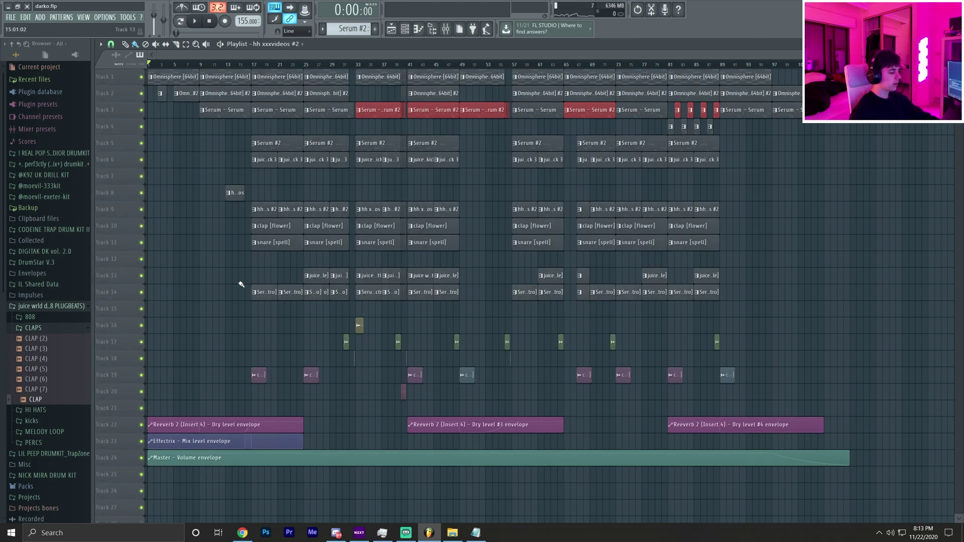
{"action": "left_click_drag", "start_coordinate": [153, 301], "coordinate": [776, 401]}
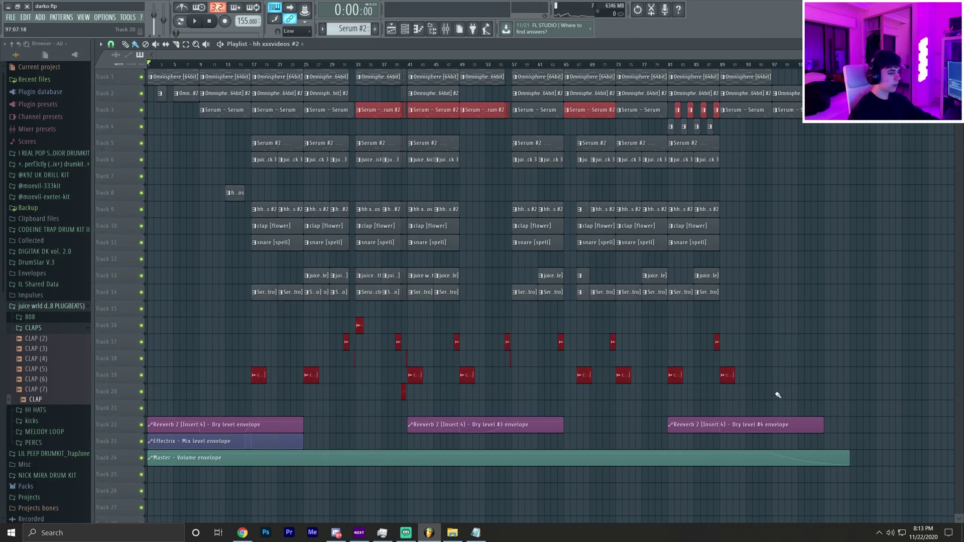